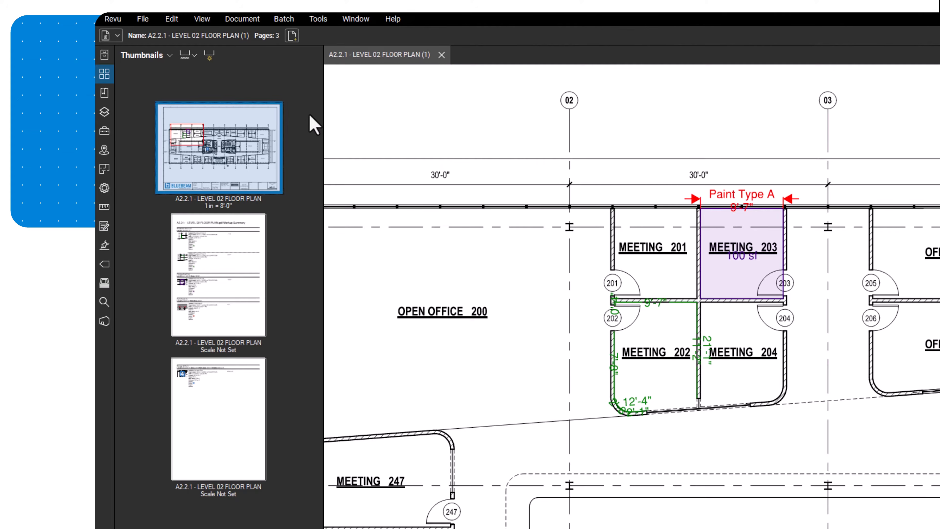
# - Show the page scale settings, toggling Preset then Custom for the 1 in = 8'-0" scale
pyautogui.click(111, 210)
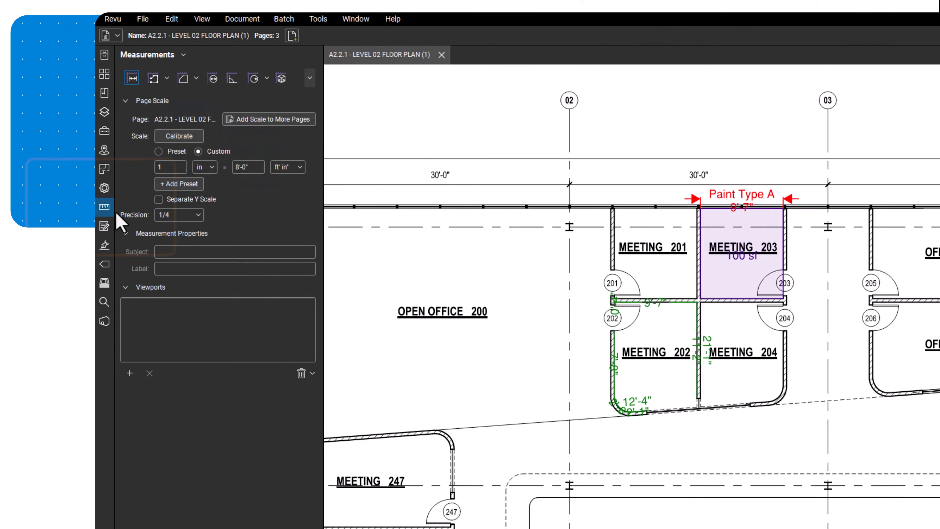
pyautogui.click(181, 153)
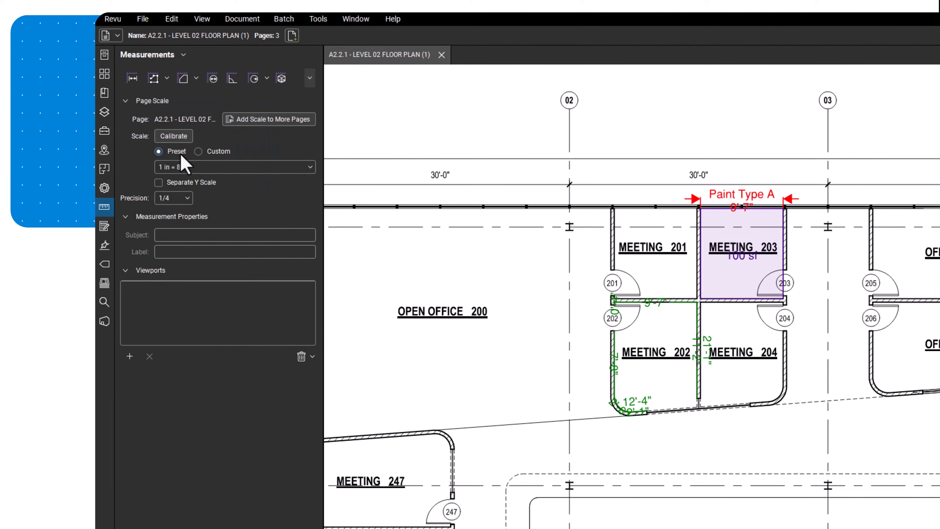
pyautogui.click(229, 151)
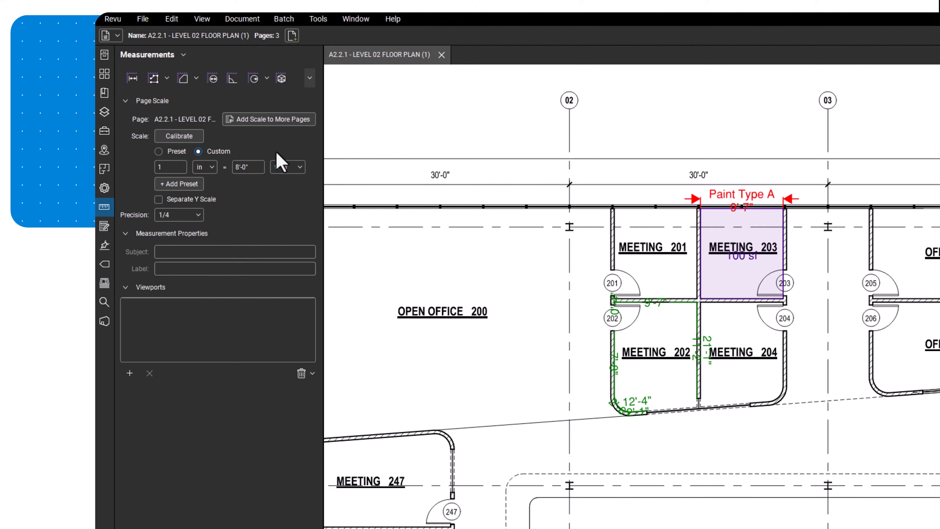
# - Calibrate the page by picking two plan points and entering 36 in (3'-0") as the known length
pyautogui.click(193, 136)
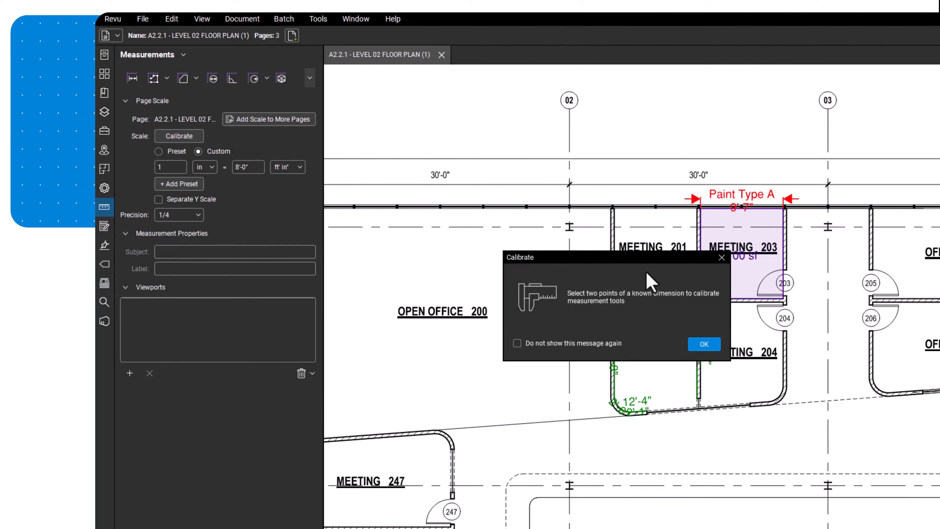
pyautogui.click(702, 344)
pyautogui.scroll(2, 616, 282)
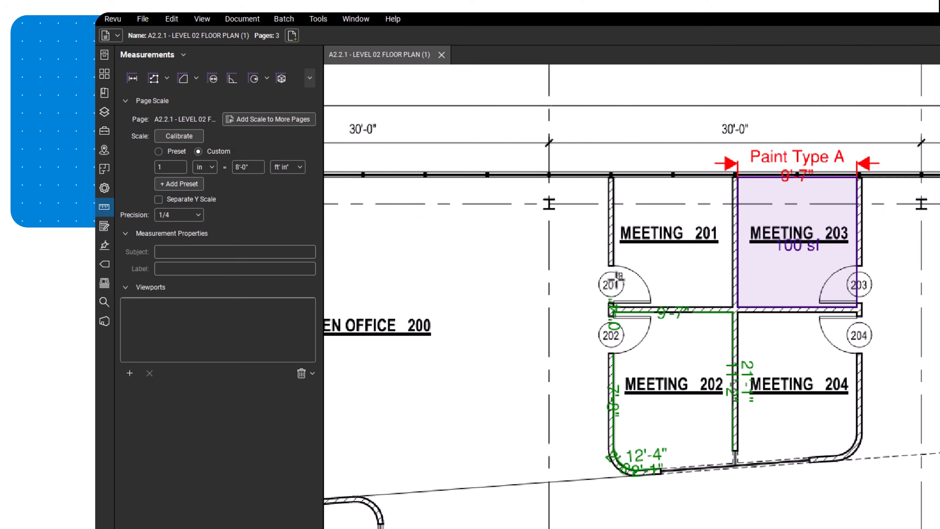
pyautogui.click(615, 303)
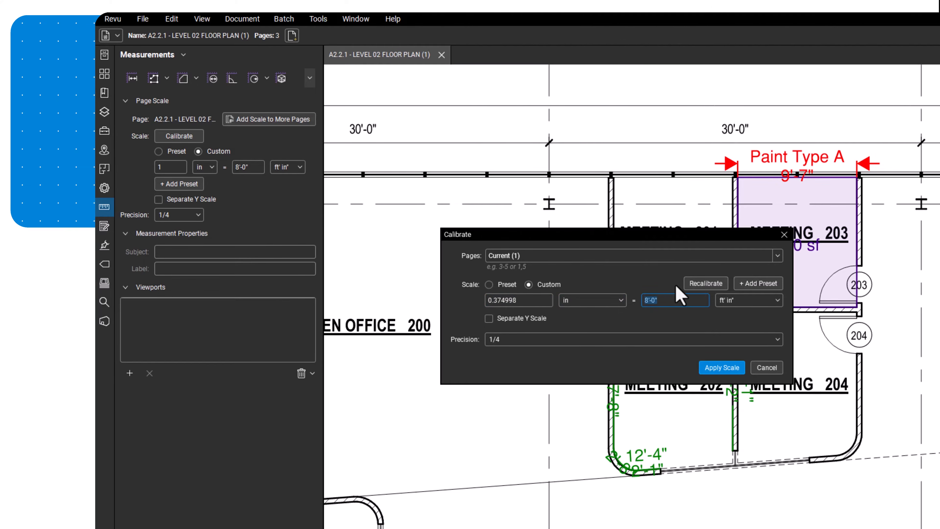
pyautogui.write('36')
pyautogui.click(740, 368)
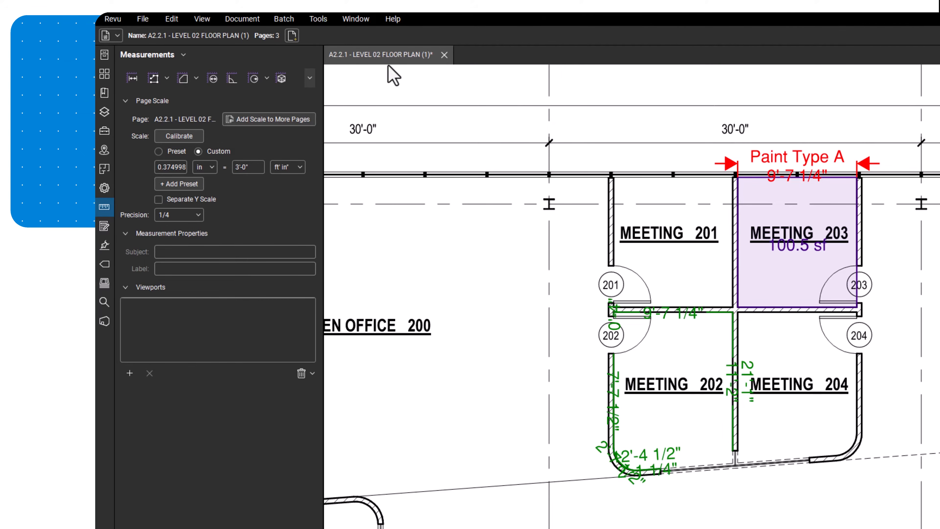
# - Activate the Length measurement tool from Tools > Measure
pyautogui.click(326, 19)
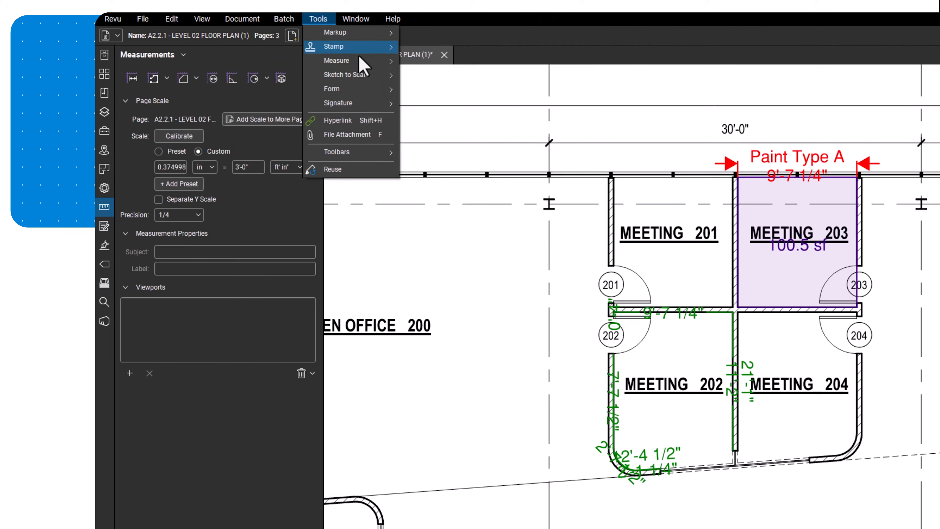
pyautogui.moveTo(363, 61)
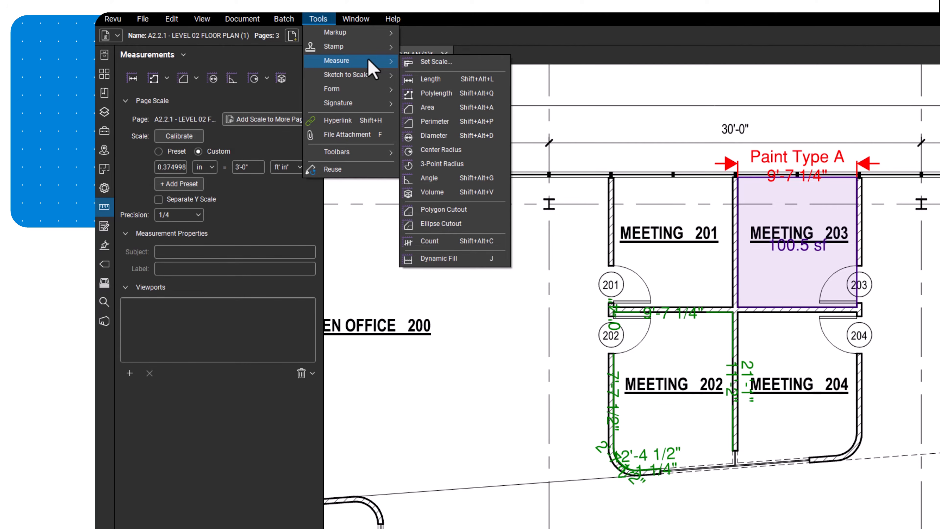
pyautogui.click(450, 77)
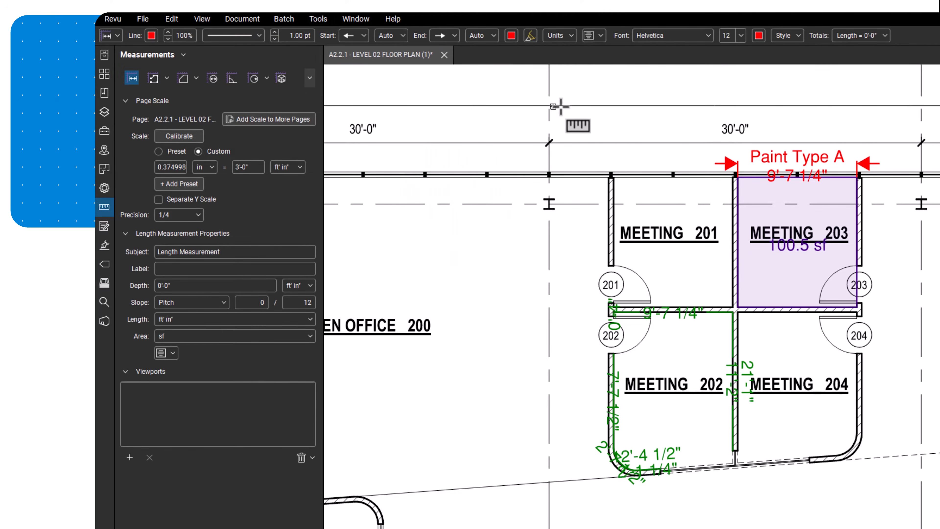
# - Measure the 9'-7 1/4" top wall of Meeting 201 and view its length total (quantity 1)
pyautogui.click(612, 175)
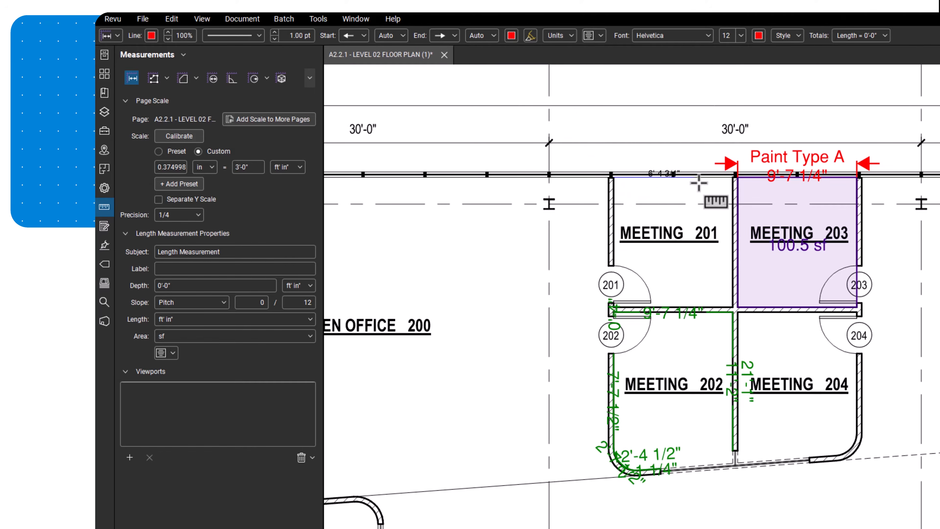
pyautogui.click(734, 177)
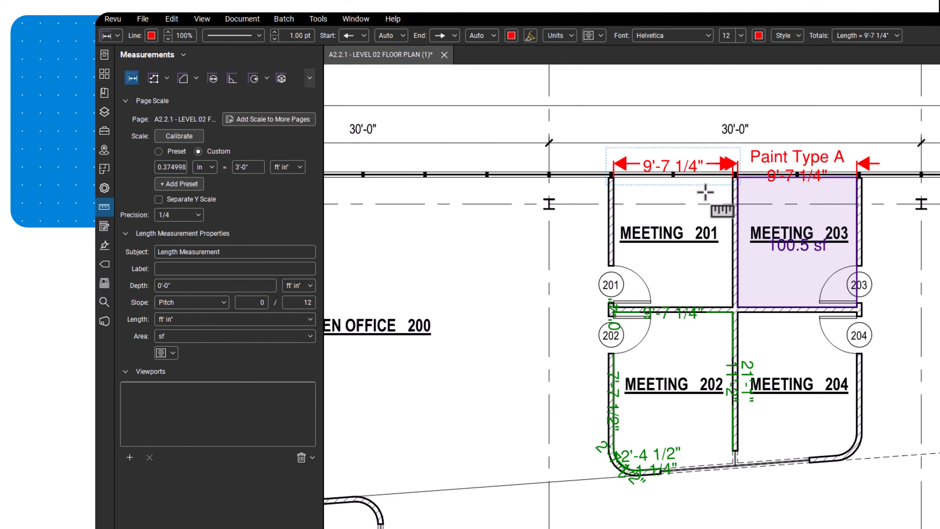
pyautogui.press('Escape')
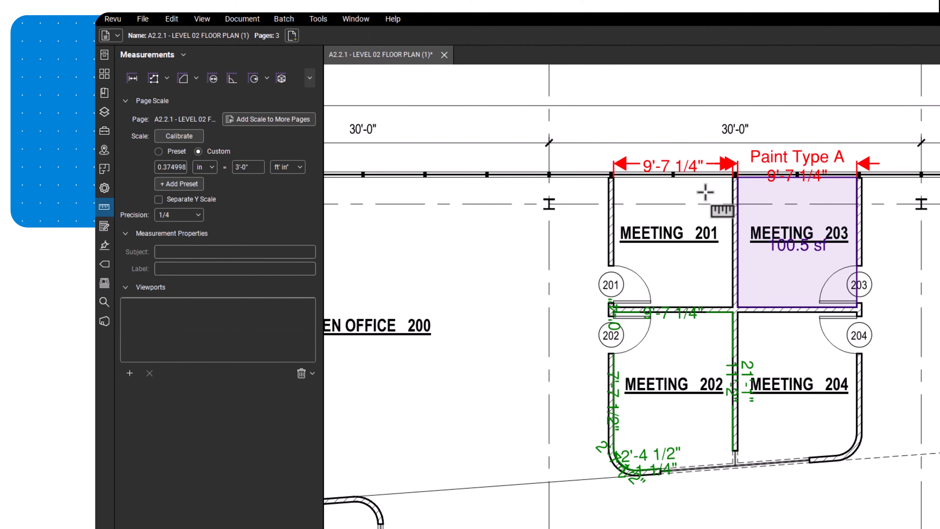
pyautogui.click(703, 171)
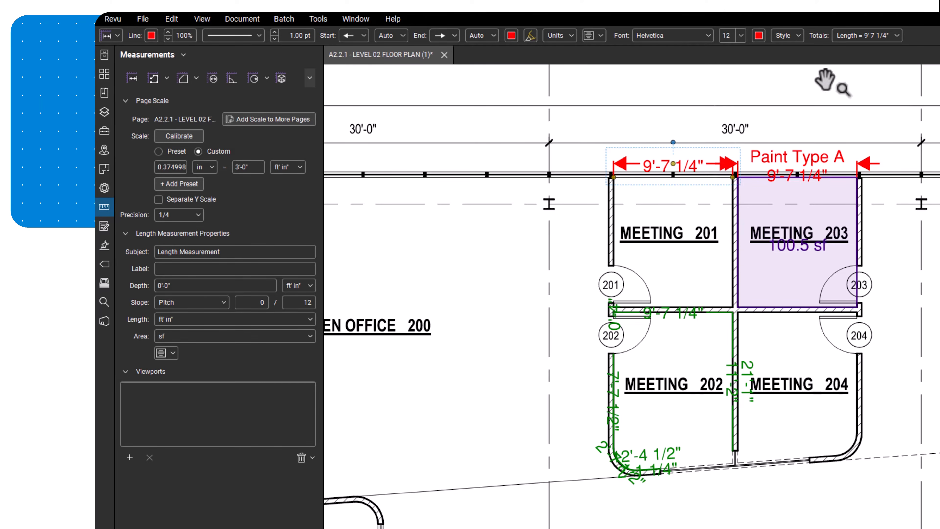
pyautogui.click(879, 40)
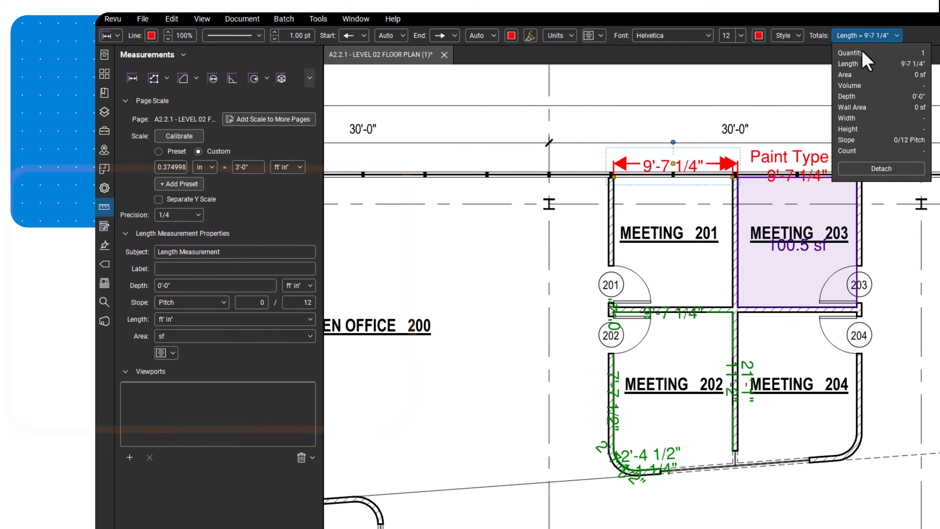
# - Set the measurement's subject to 'Paint Area A', label to 'Paint Type A' and depth to 10
pyautogui.moveTo(292, 254); pyautogui.dragTo(157, 256)
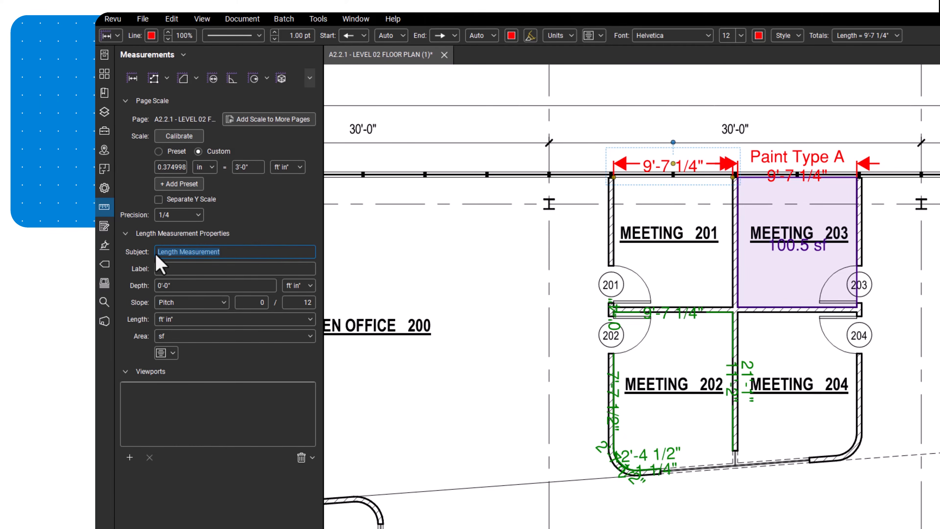
pyautogui.write('Paint Area A')
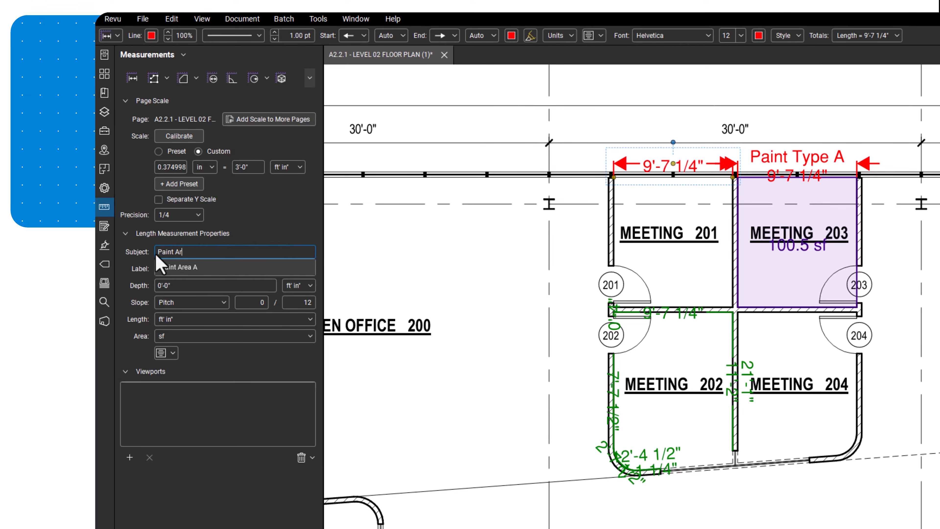
pyautogui.click(165, 266)
pyautogui.click(166, 266)
pyautogui.write('P')
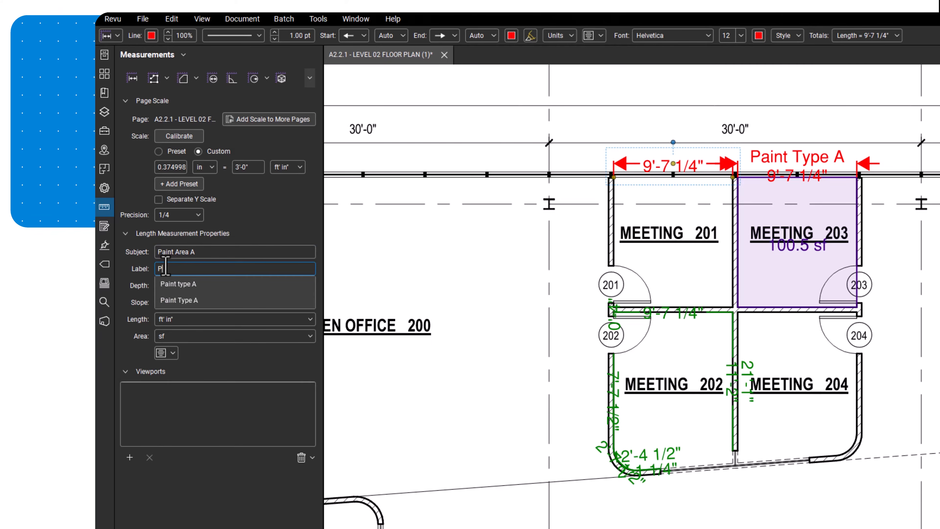
pyautogui.write('aint Type A')
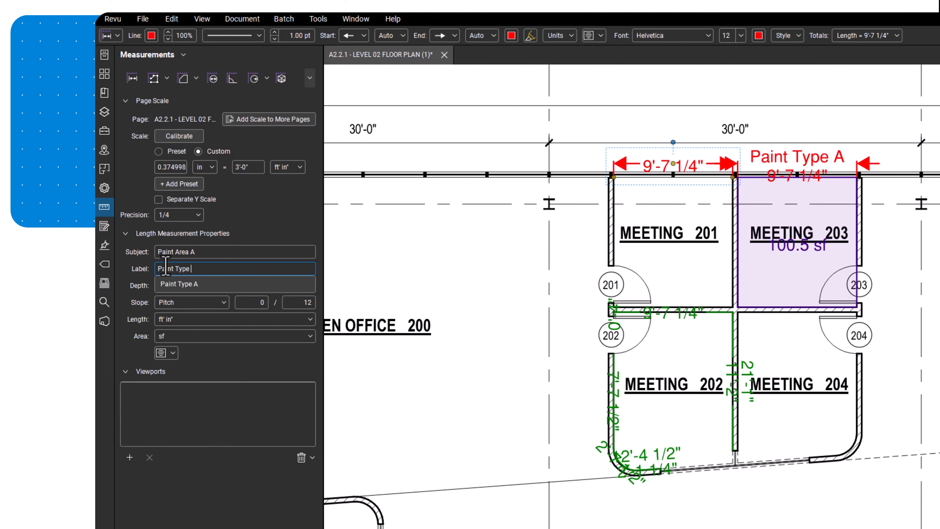
pyautogui.click(177, 284)
pyautogui.click(177, 285)
pyautogui.write('10')
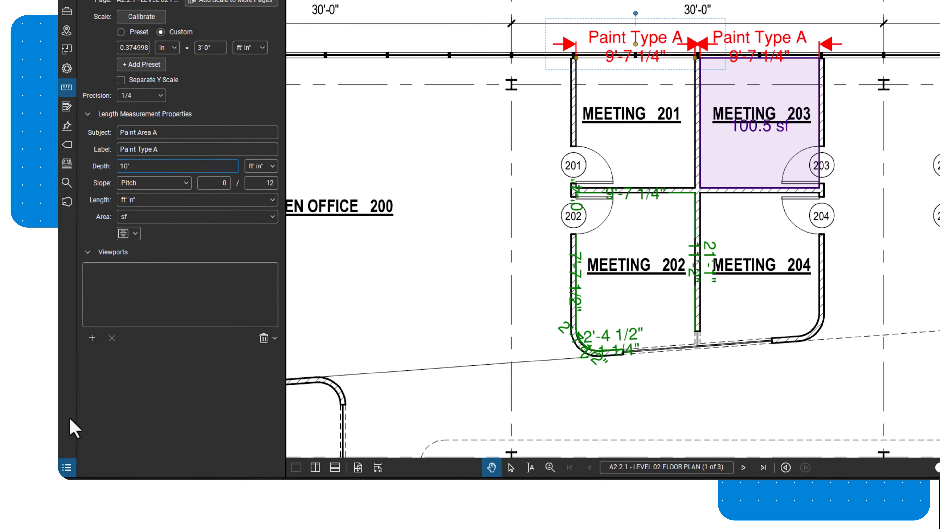
# - Open the Markups List, showing the Paint Area A entry at 9'-7 1/4" among the takeoffs
pyautogui.click(67, 467)
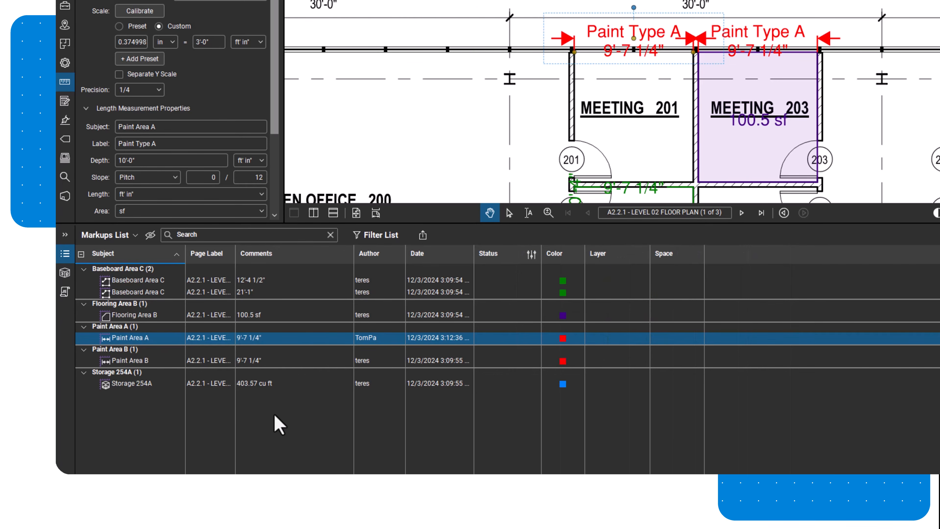
# - Add Volume, Area and Length columns to the Markups List and sort by Subject descending
pyautogui.click(131, 239)
pyautogui.moveTo(136, 254)
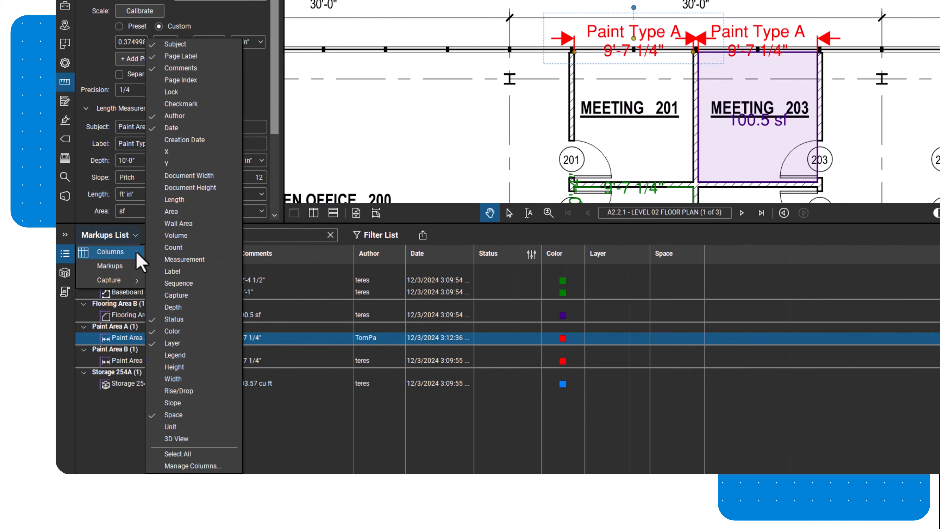
pyautogui.click(182, 236)
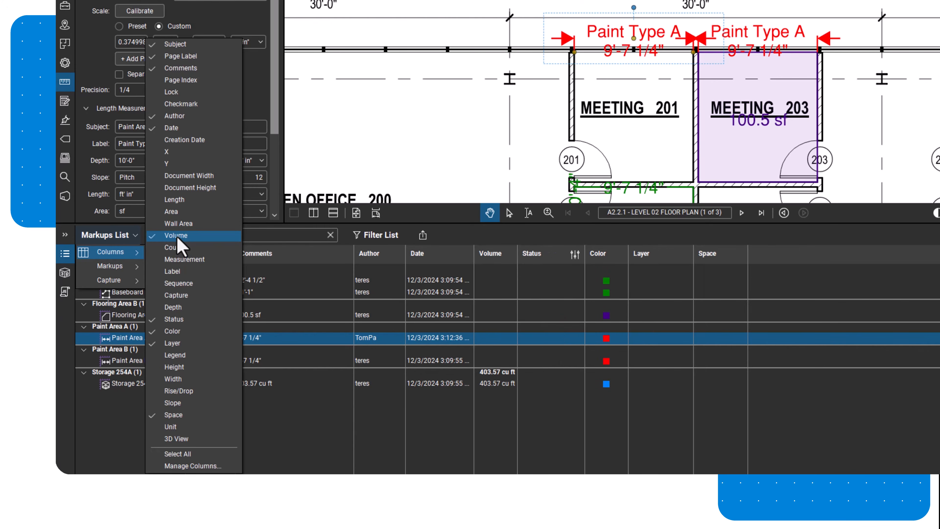
pyautogui.click(177, 214)
pyautogui.click(178, 203)
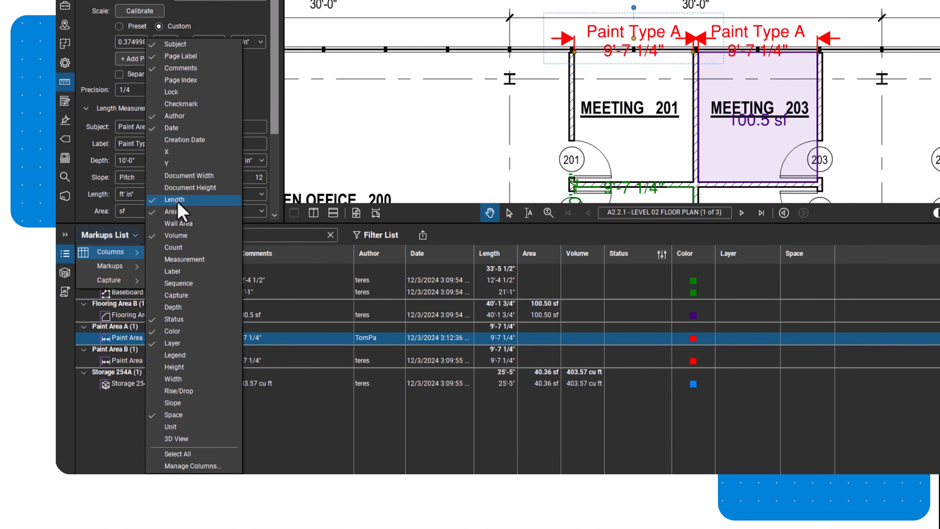
pyautogui.click(470, 229)
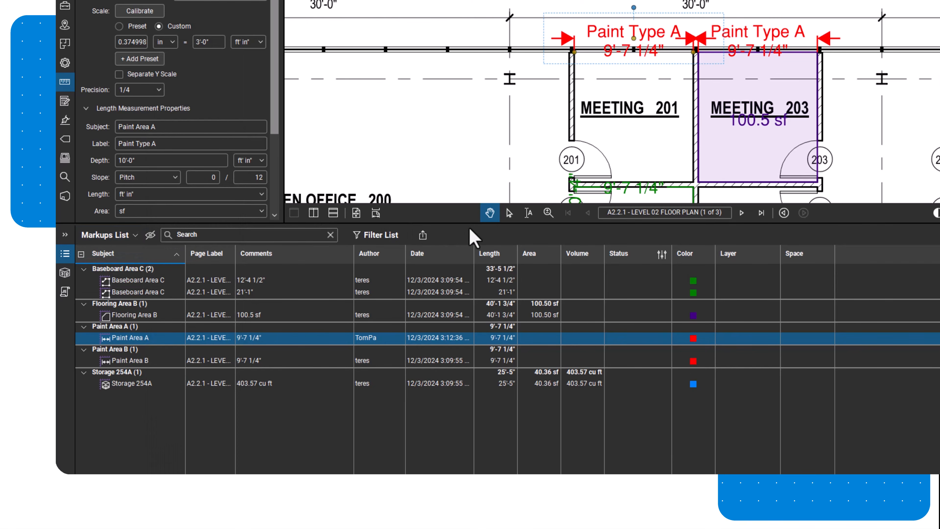
pyautogui.click(162, 254)
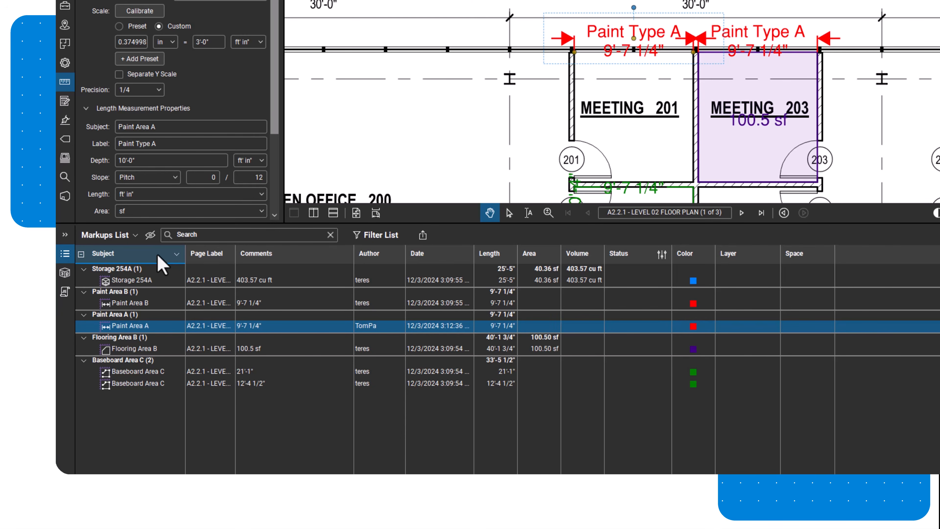
# - Export the markups as a PDF Summary, confirming the Markup Summary dialog
pyautogui.click(425, 239)
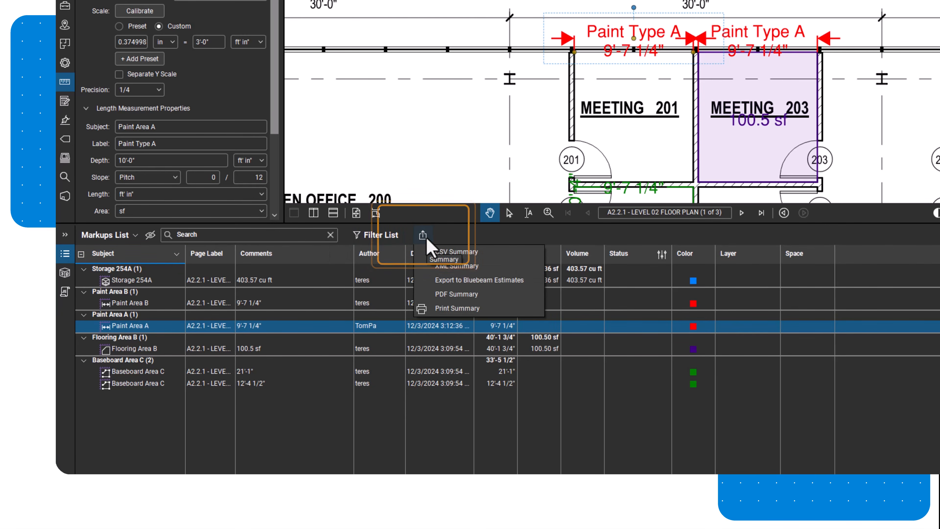
pyautogui.click(499, 293)
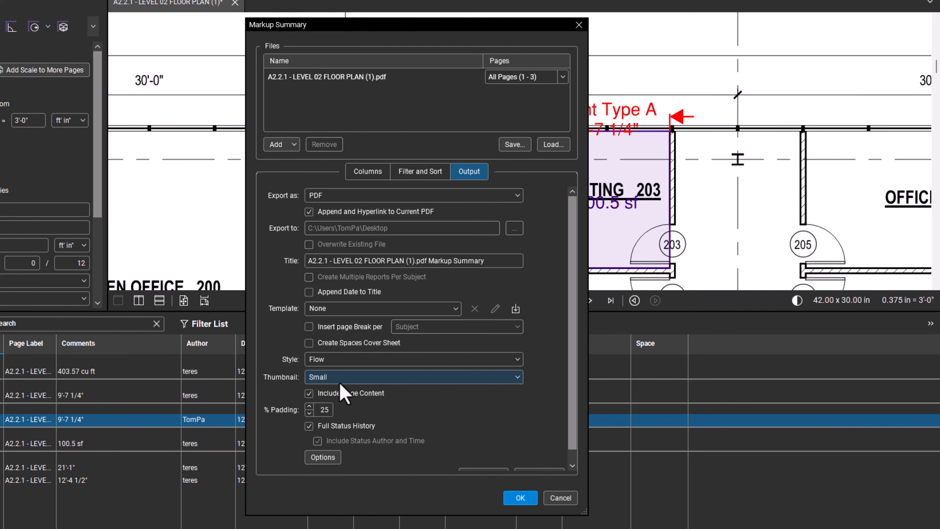
pyautogui.click(527, 497)
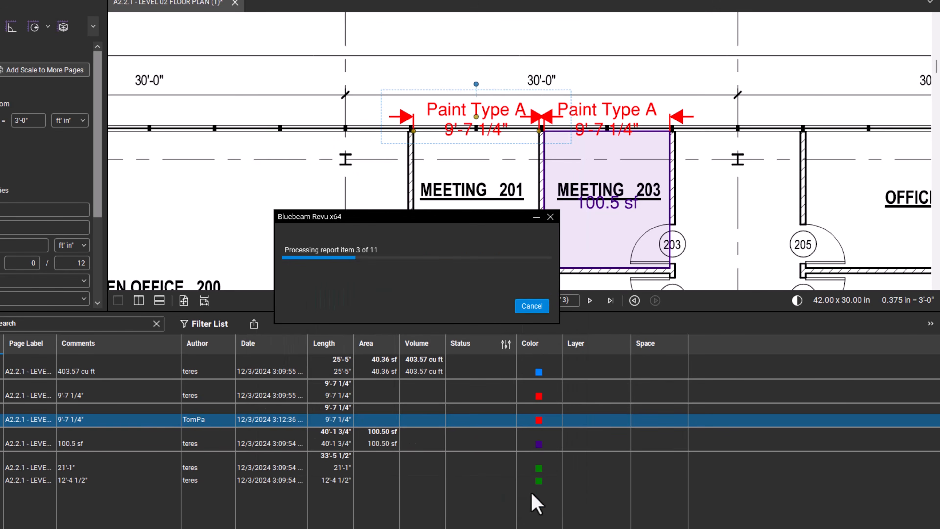